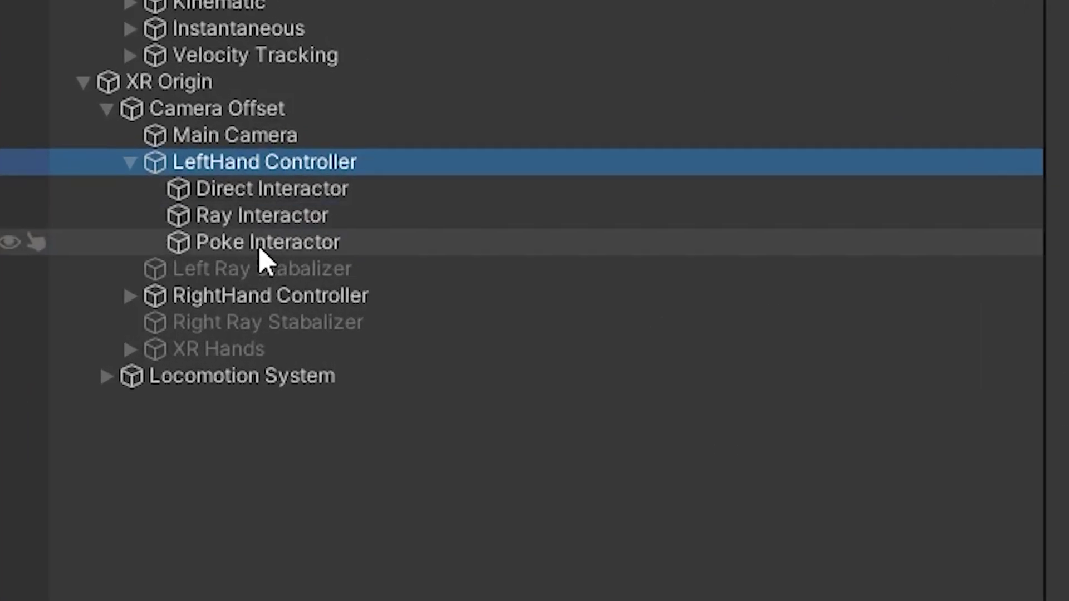
Step: Inspect the LeftHand Controller's Ray Interactor and Direct Interactor
left_click(287, 217)
left_click(286, 191)
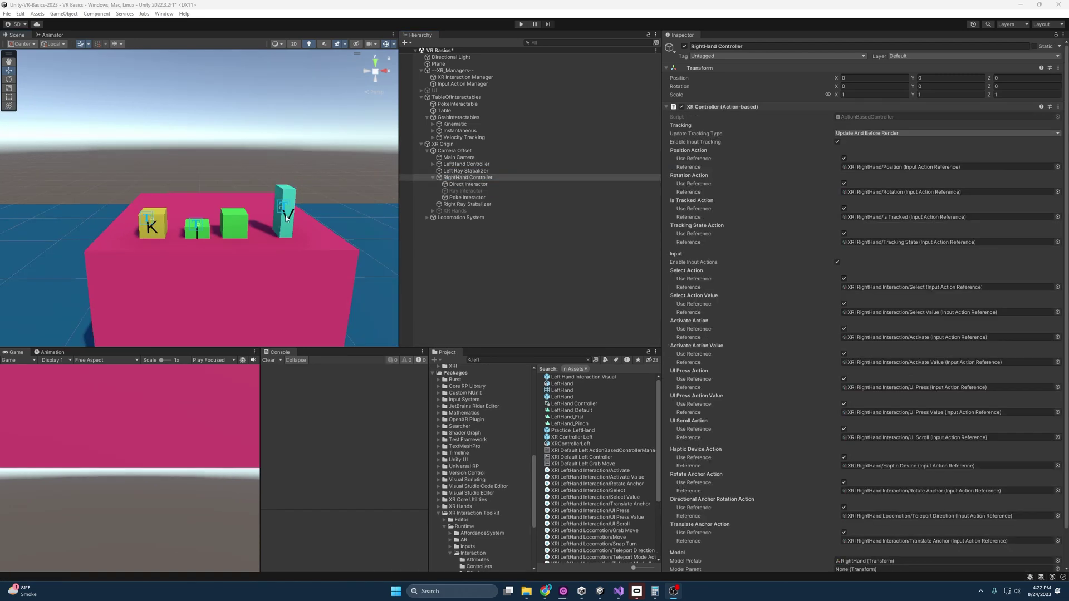
Step: Review the Kinematic and Instantaneous grab cubes and their Interaction Layer Mask options
left_click(514, 118)
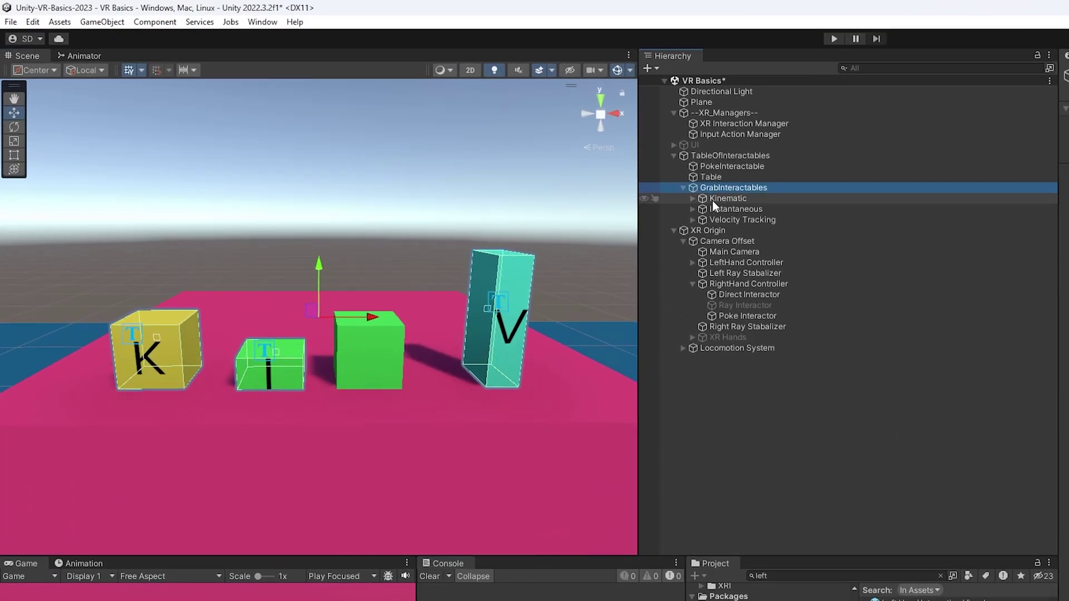
left_click(714, 199)
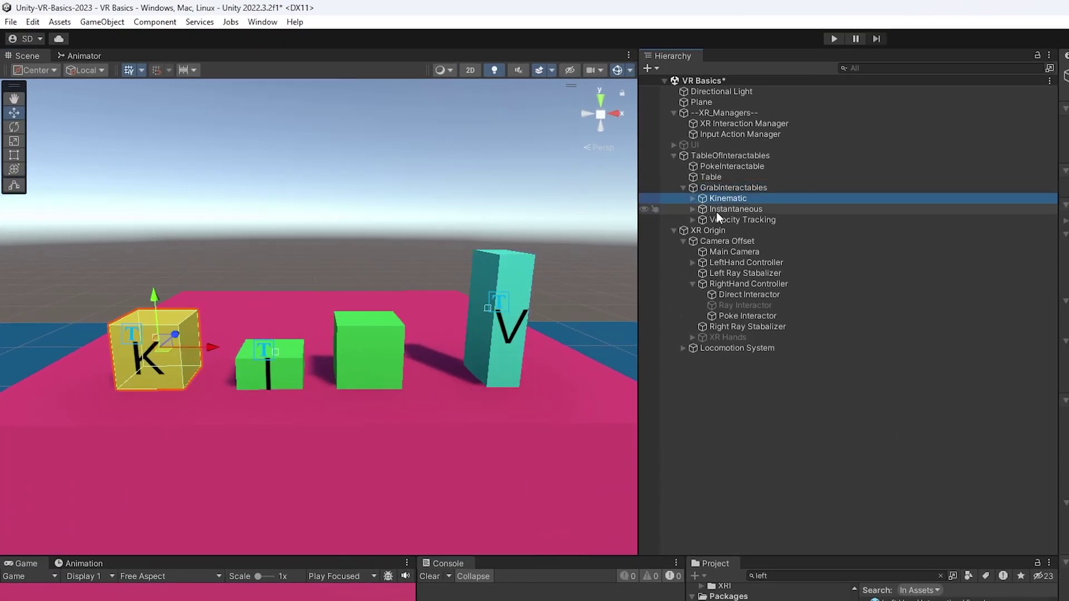
left_click(717, 211)
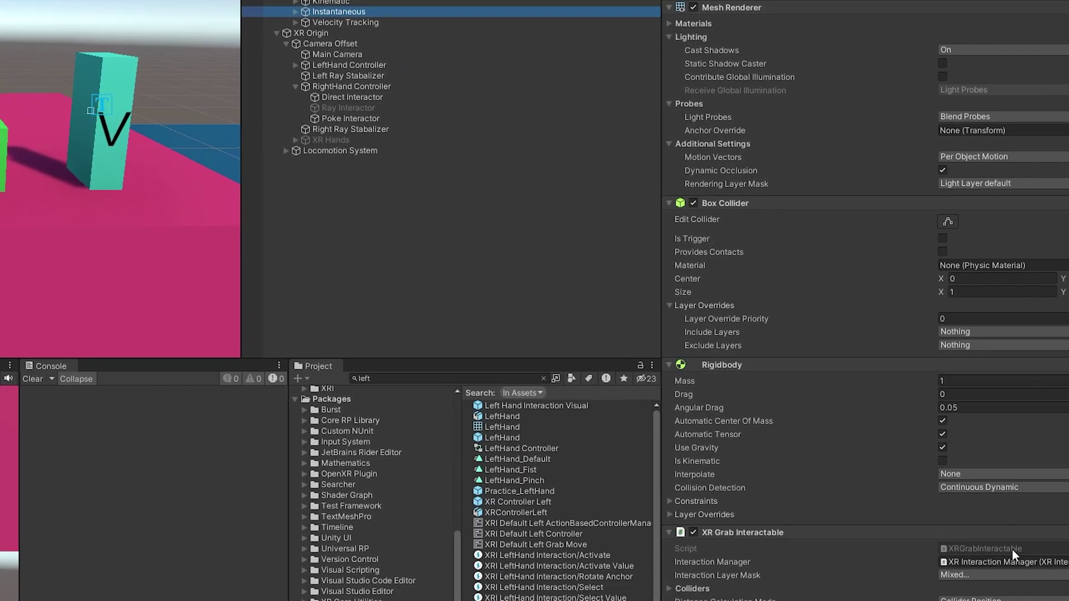
left_click(774, 454)
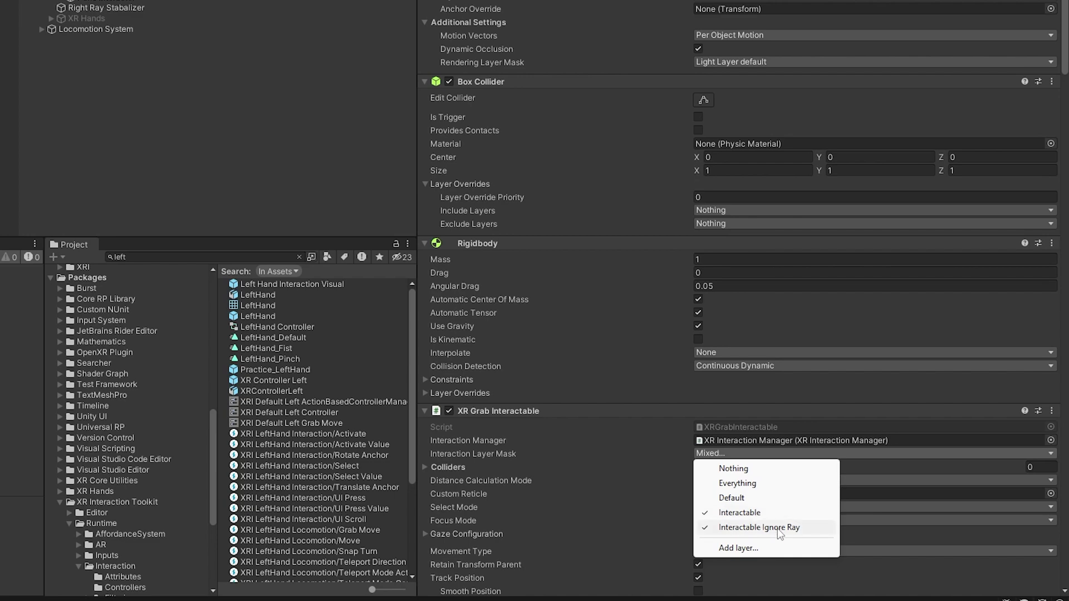
left_click(265, 77)
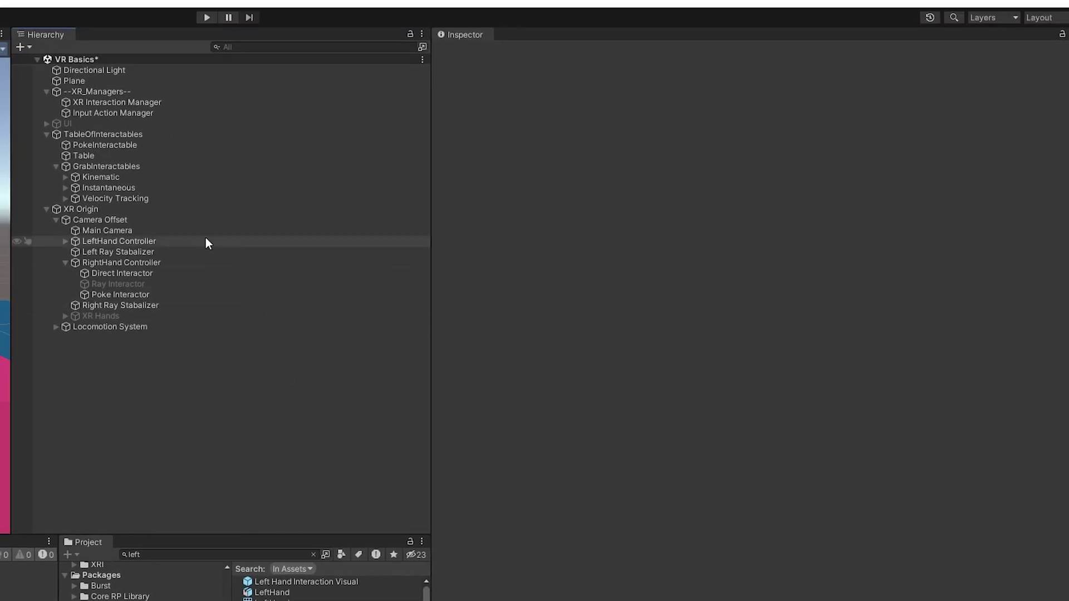
Step: Look through the PokeInteractable's XR Simple Interactable settings and material-swapping events
left_click(131, 147)
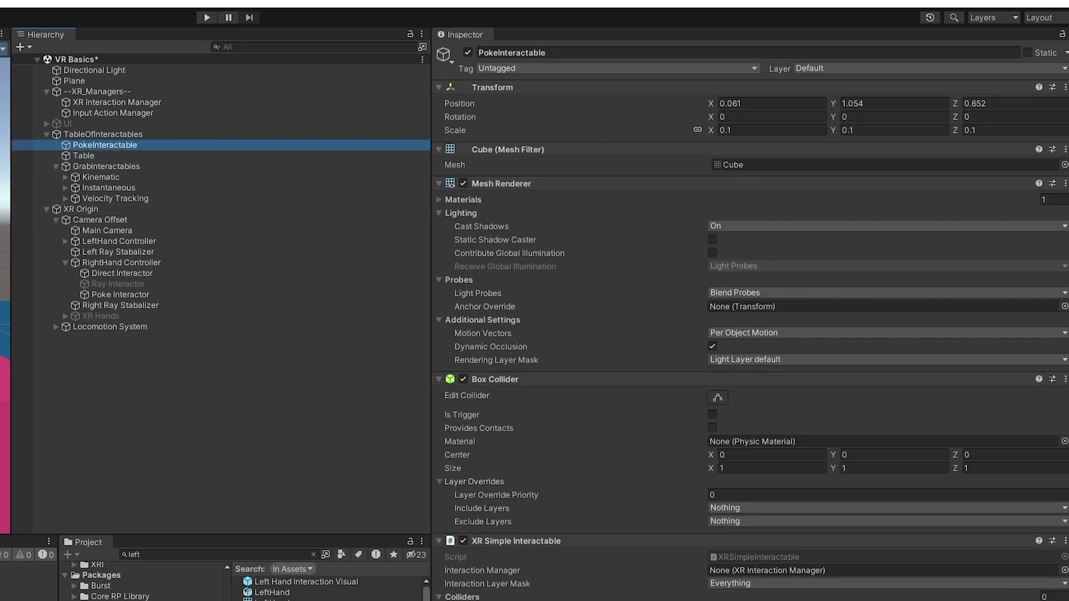
scroll(539, 422, "down", 15)
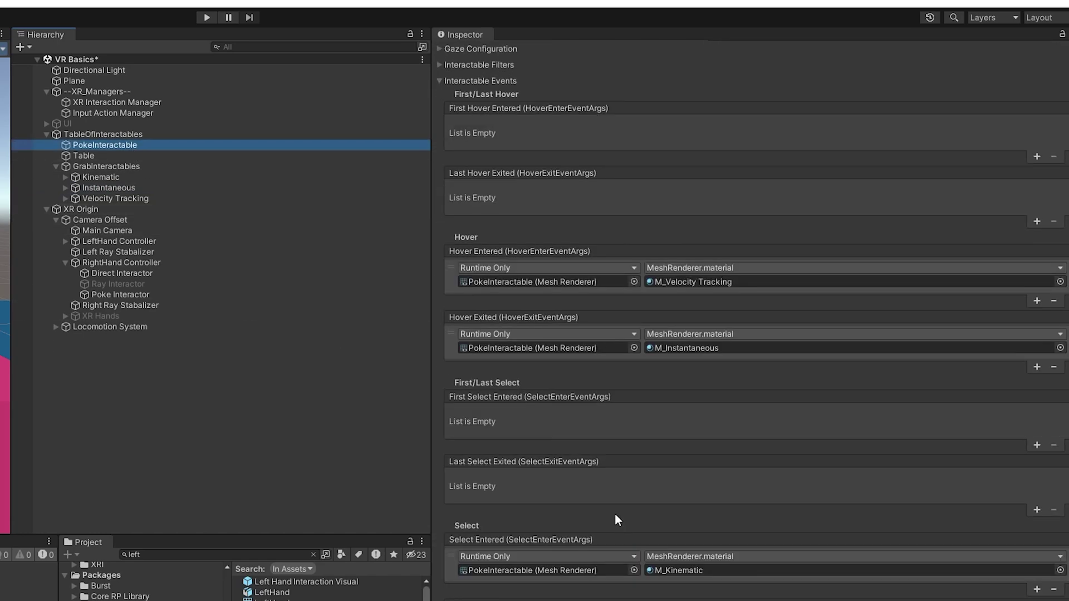
scroll(615, 520, "down", 5)
scroll(633, 526, "up", 20)
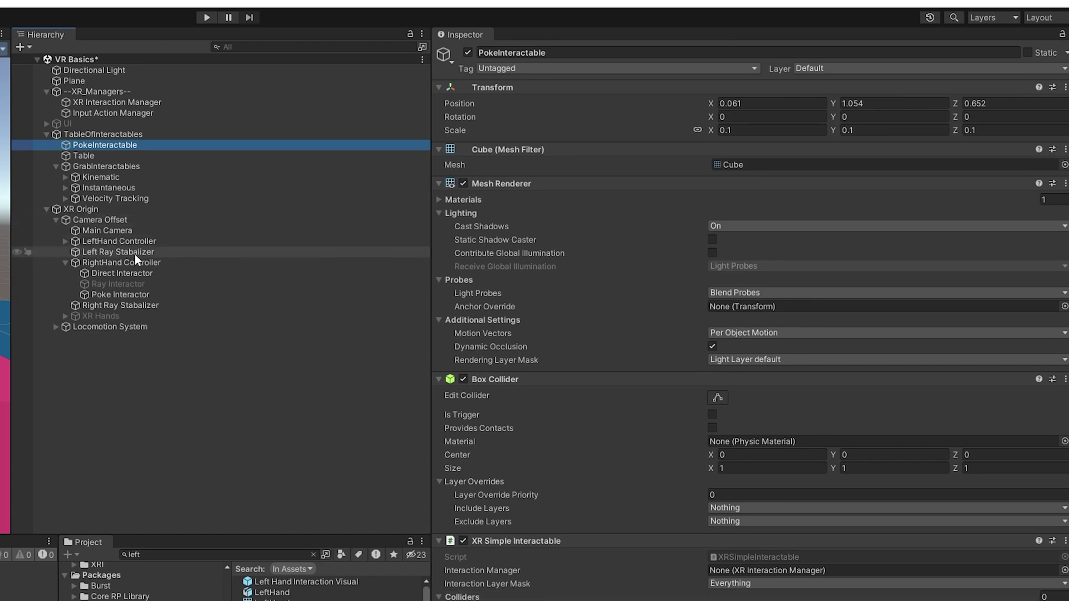
left_click(65, 241)
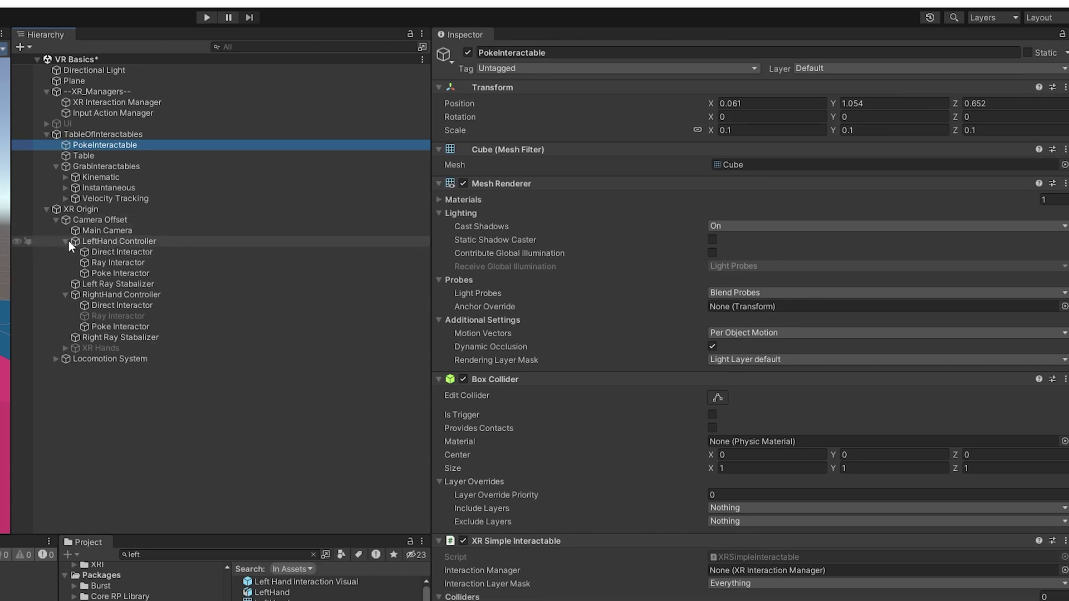
Step: Inspect the left hand's Direct, Ray and Poke Interactors
left_click(112, 255)
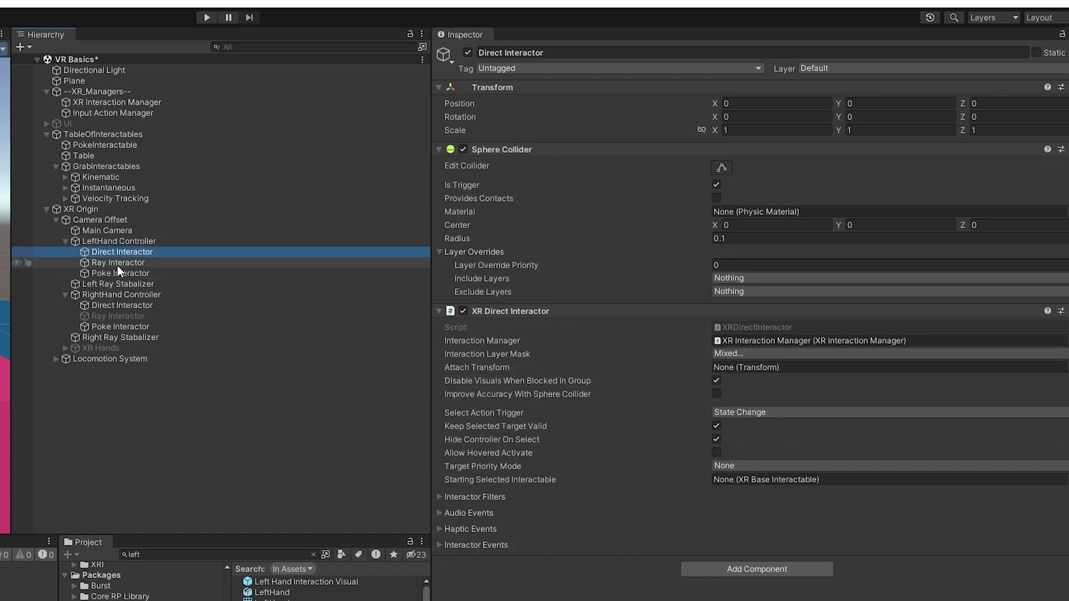
left_click(118, 265)
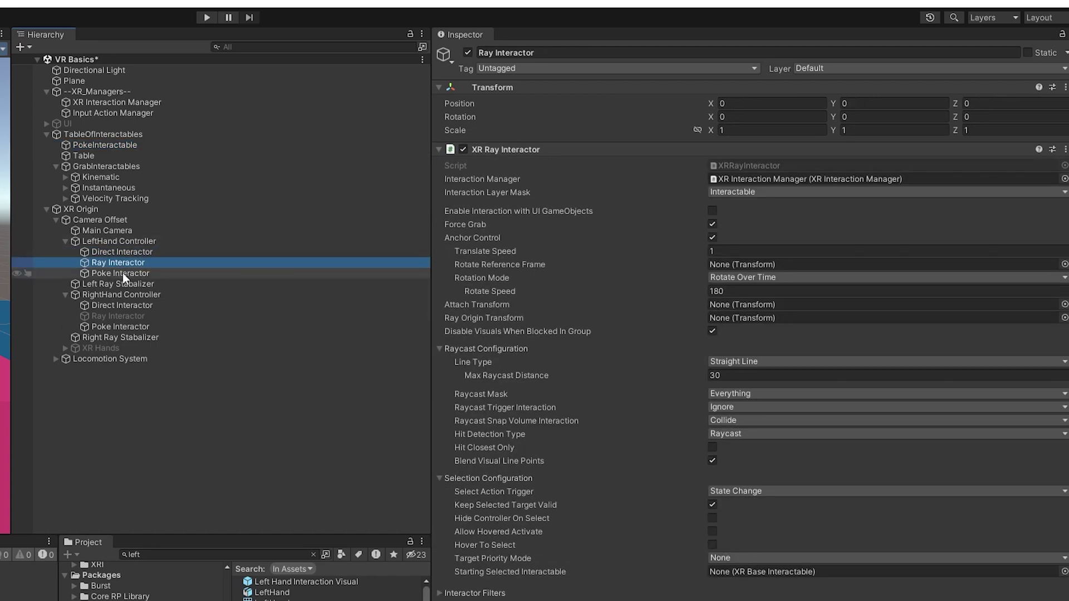
left_click(123, 273)
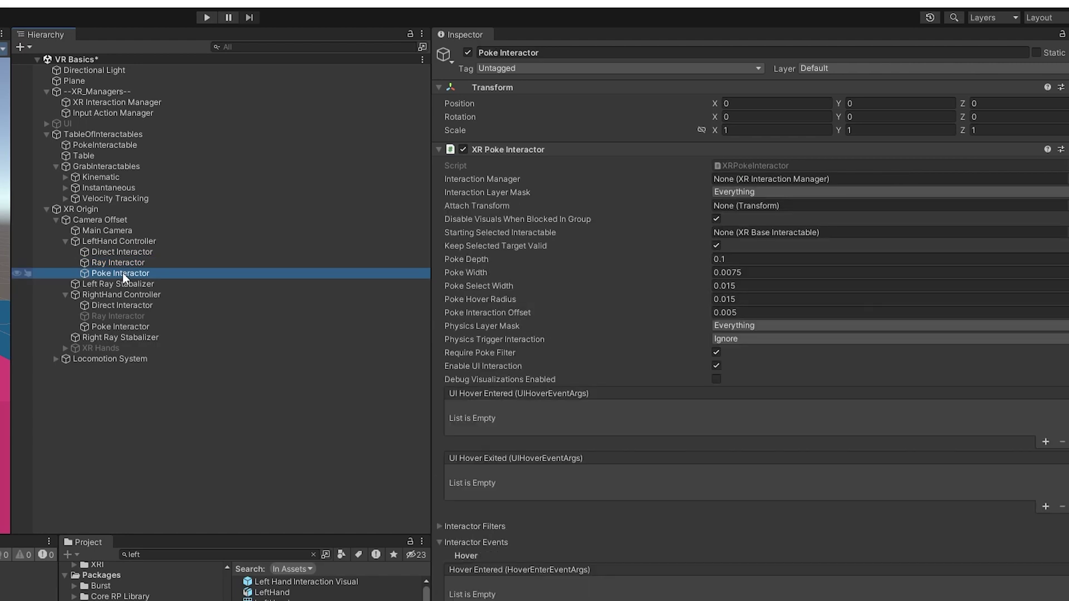
Step: Add an XR Interaction Group component to the LeftHand Controller via the 'xr interaction' search
left_click(121, 242)
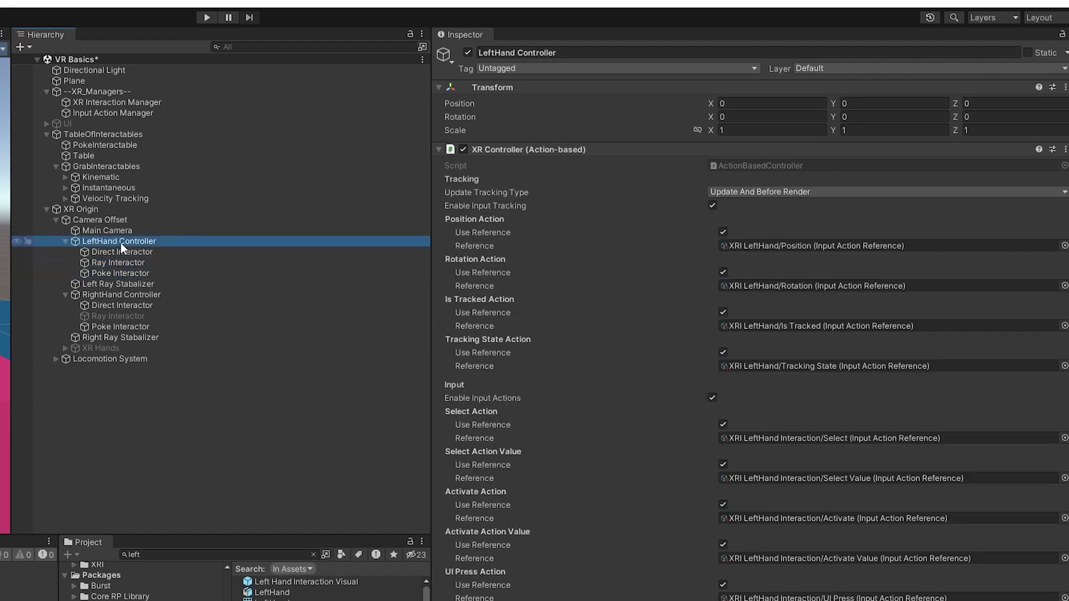
scroll(746, 334, "down", 3)
left_click(747, 574)
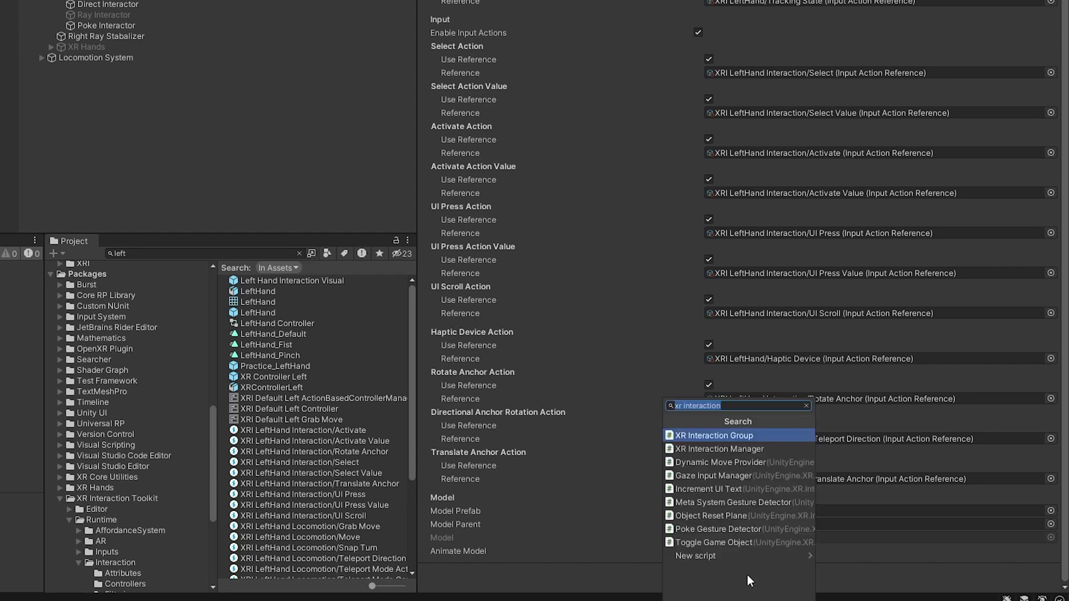
key("Return")
scroll(684, 488, "down", 3)
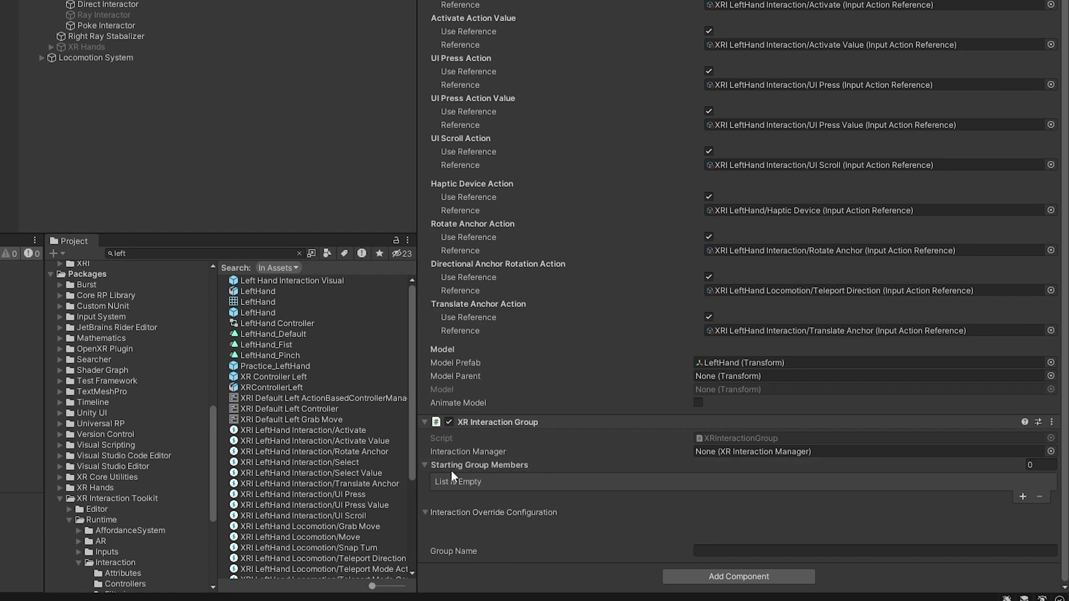
Step: Fill three starting member slots with Direct, Ray and Poke Interactors; let Direct override Poke
left_click(1023, 496)
left_click(1021, 496)
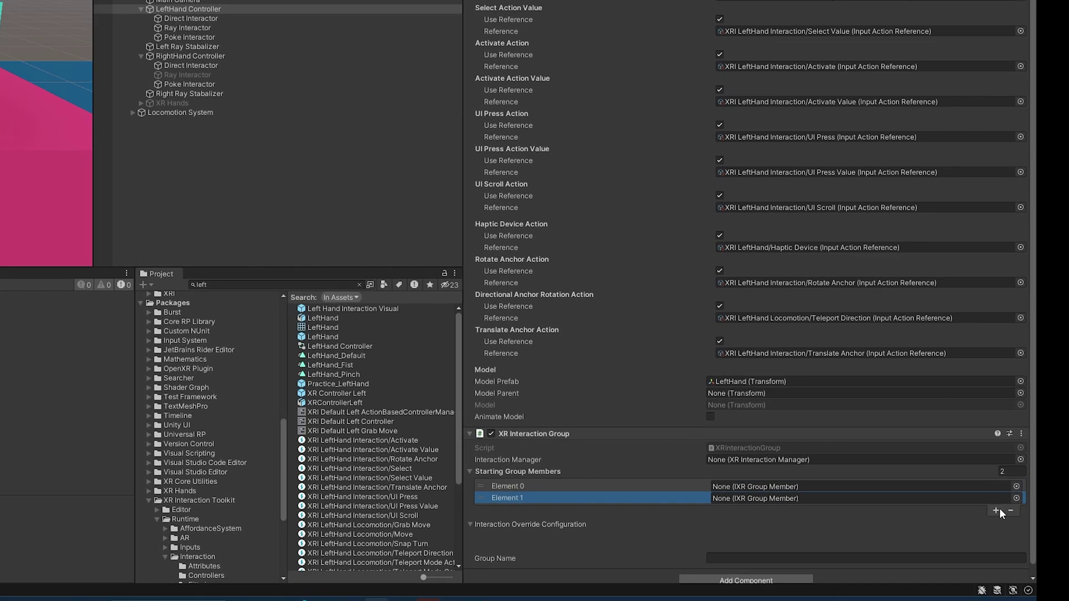
left_click(1020, 507)
scroll(1027, 532, "down", 1)
left_click_drag(220, 42, 893, 508)
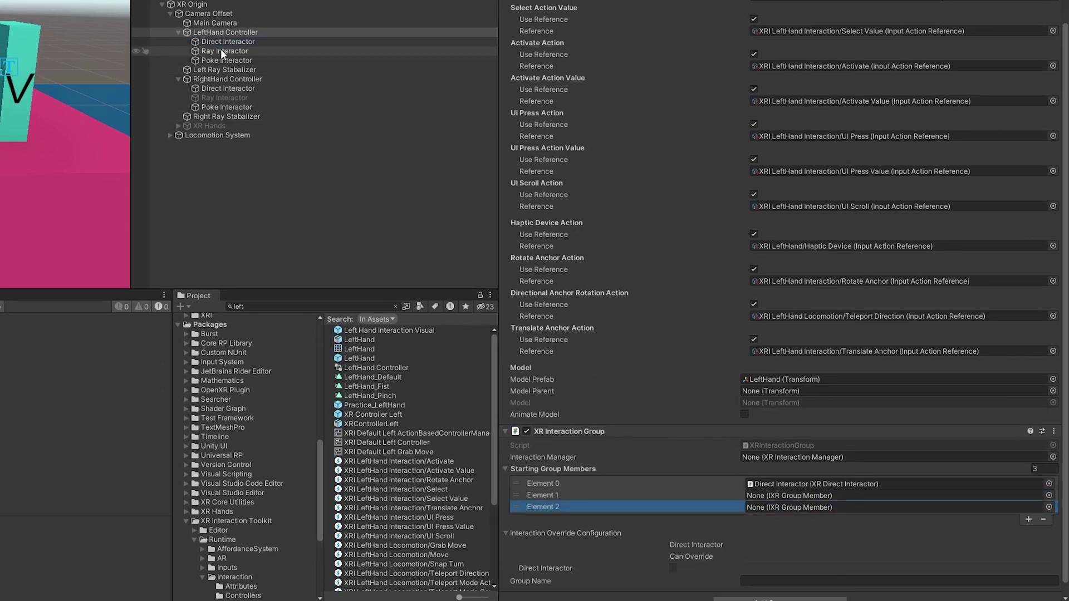
left_click_drag(225, 60, 780, 505)
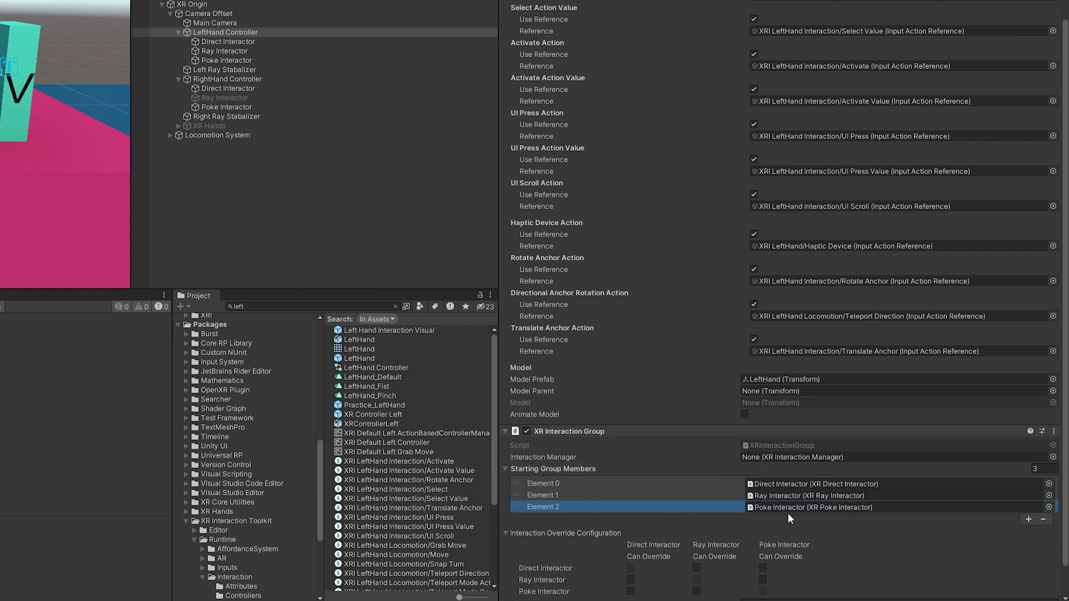
scroll(787, 513, "down", 2)
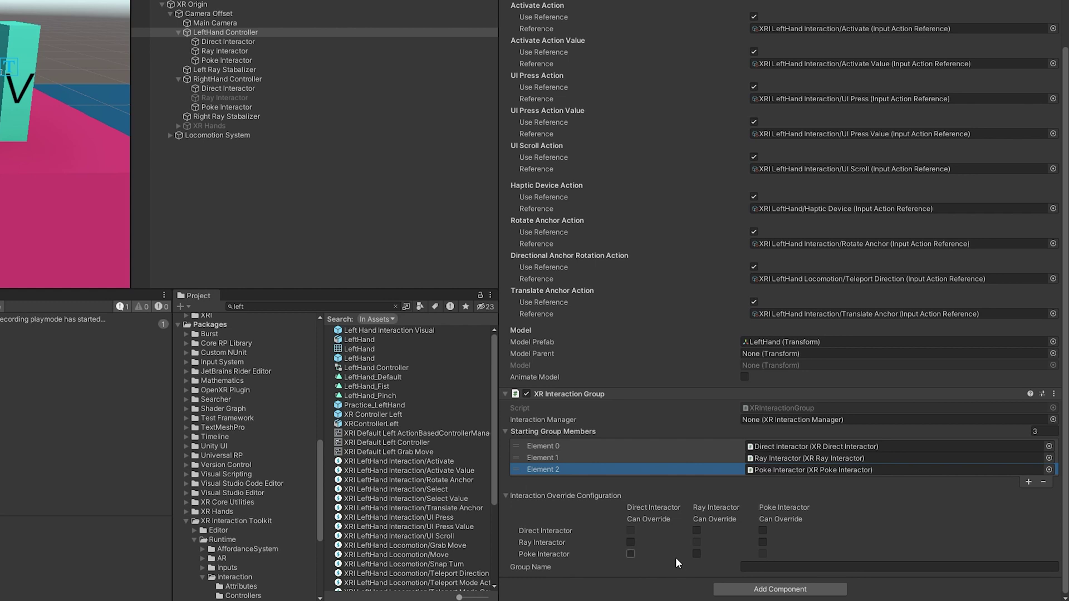
left_click(630, 554)
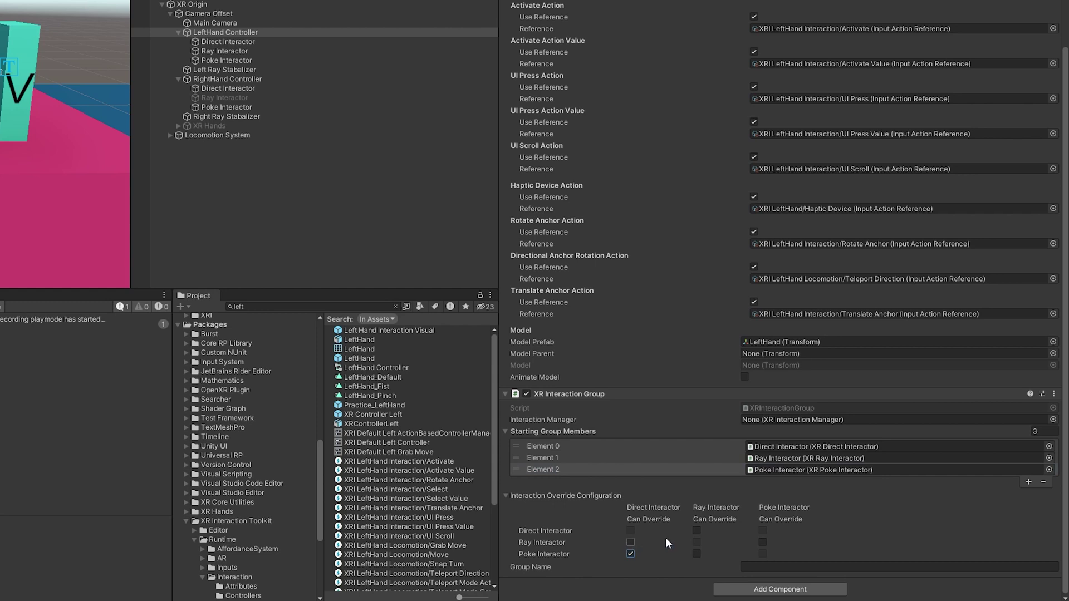
Step: Let the Direct Interactor override the Ray Interactor and set the Group Name to 'Left'
left_click(697, 530)
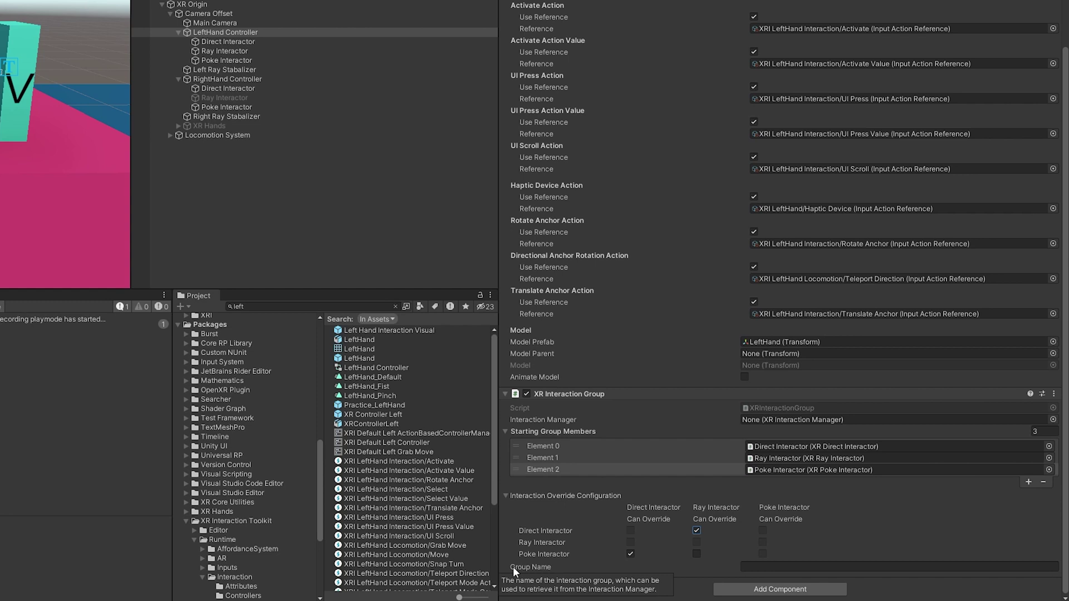
left_click(842, 568)
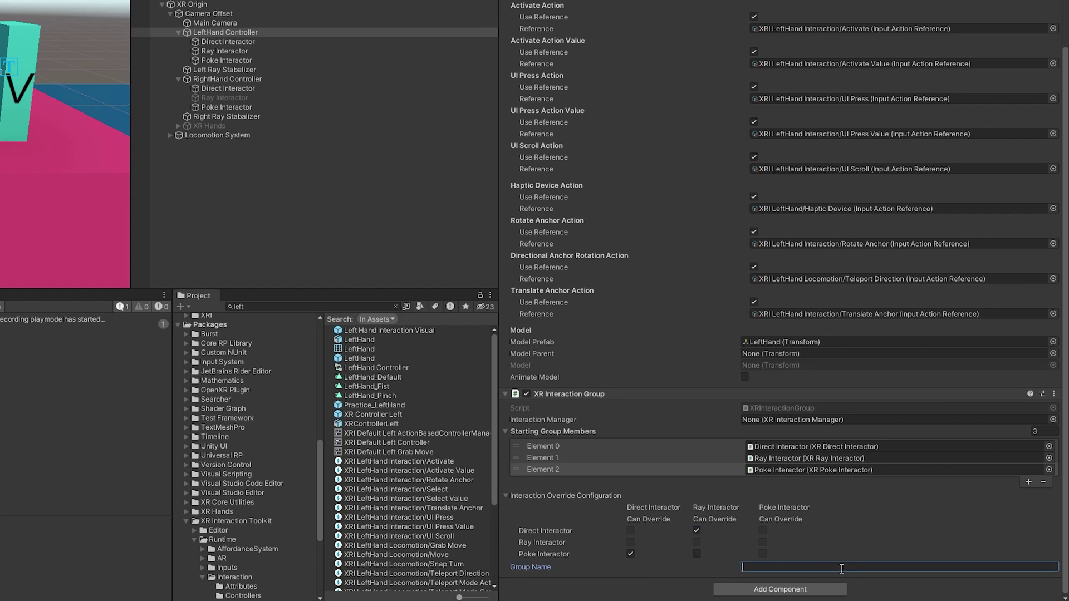
type("Left")
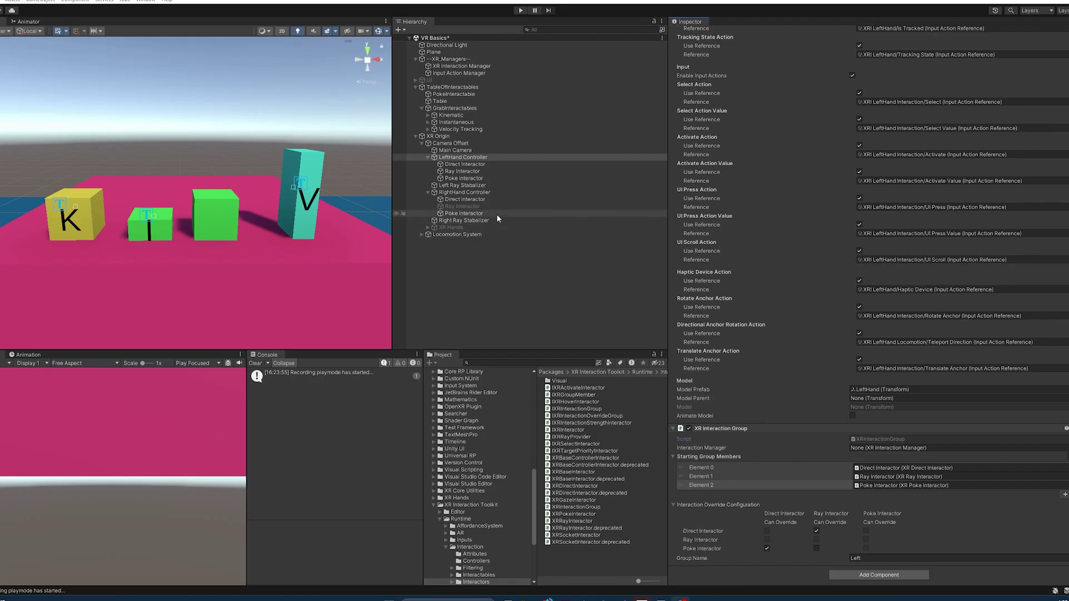
Step: Give the RightHand Controller an XR Interaction Group named 'Right', Direct overriding Ray
left_click(493, 209)
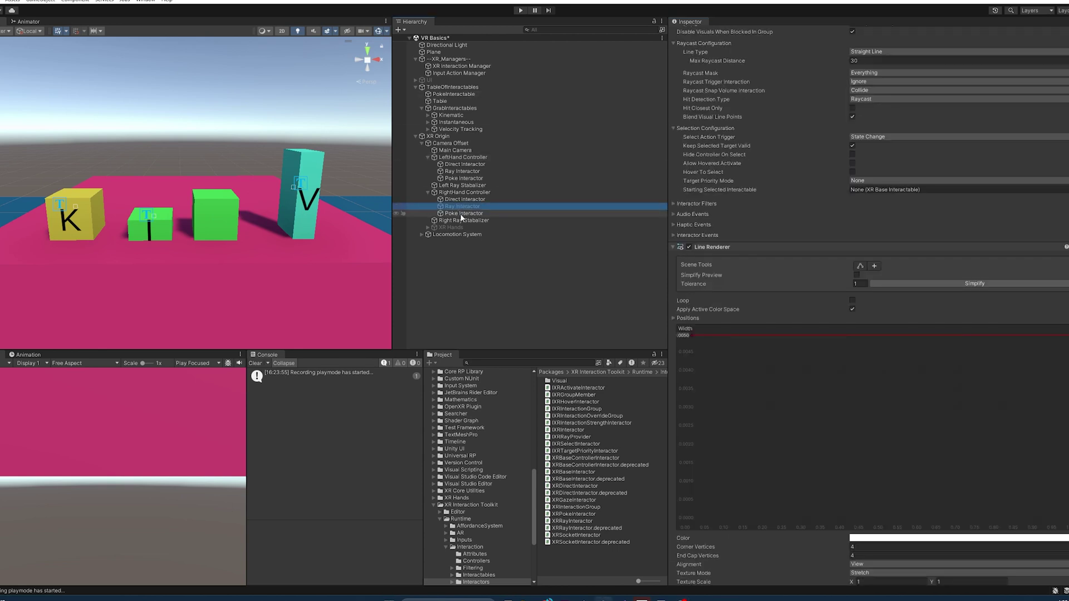
scroll(773, 223, "up", 3)
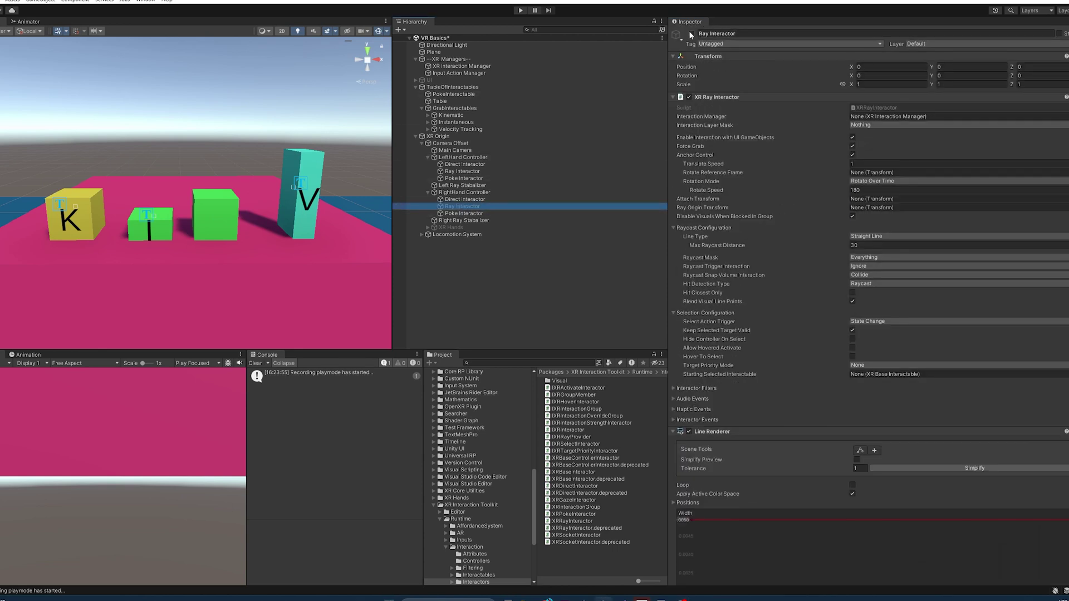
left_click(464, 192)
scroll(919, 337, "down", 2)
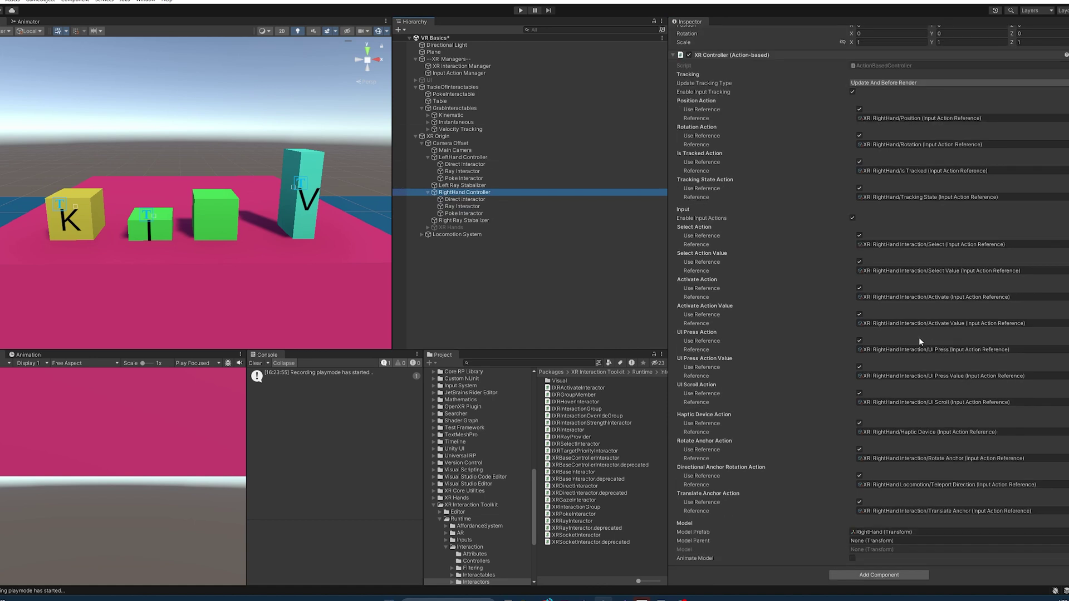
left_click(897, 570)
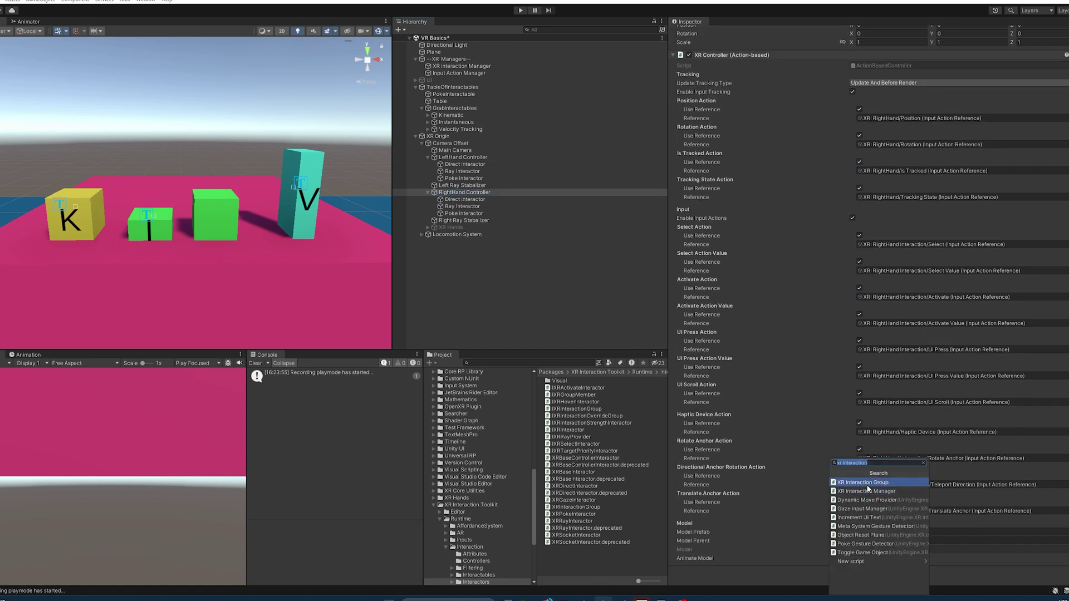
left_click(867, 485)
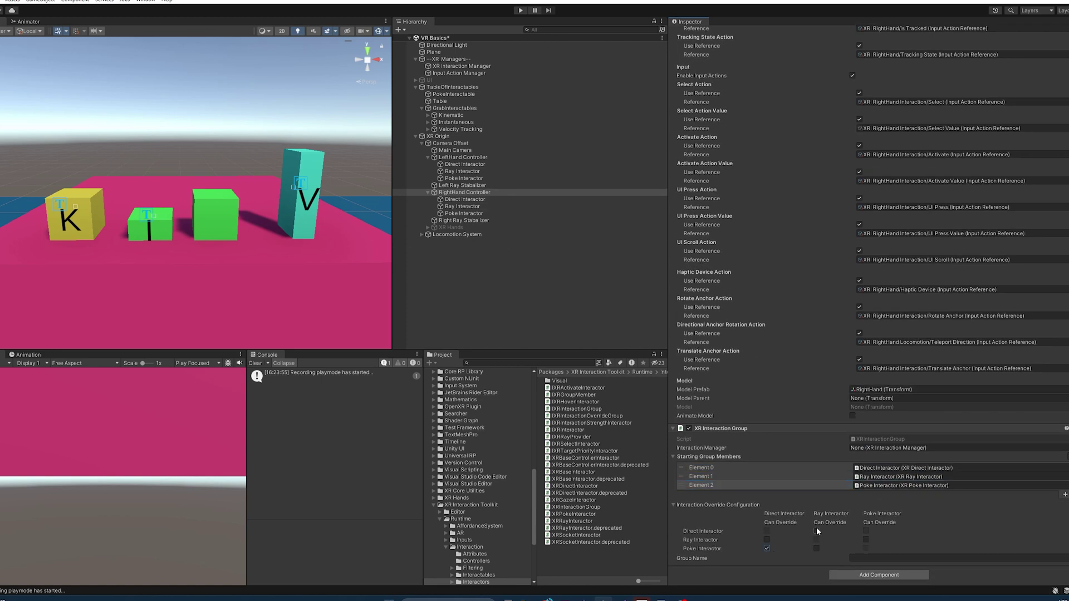
left_click(816, 531)
left_click(891, 558)
type("Right")
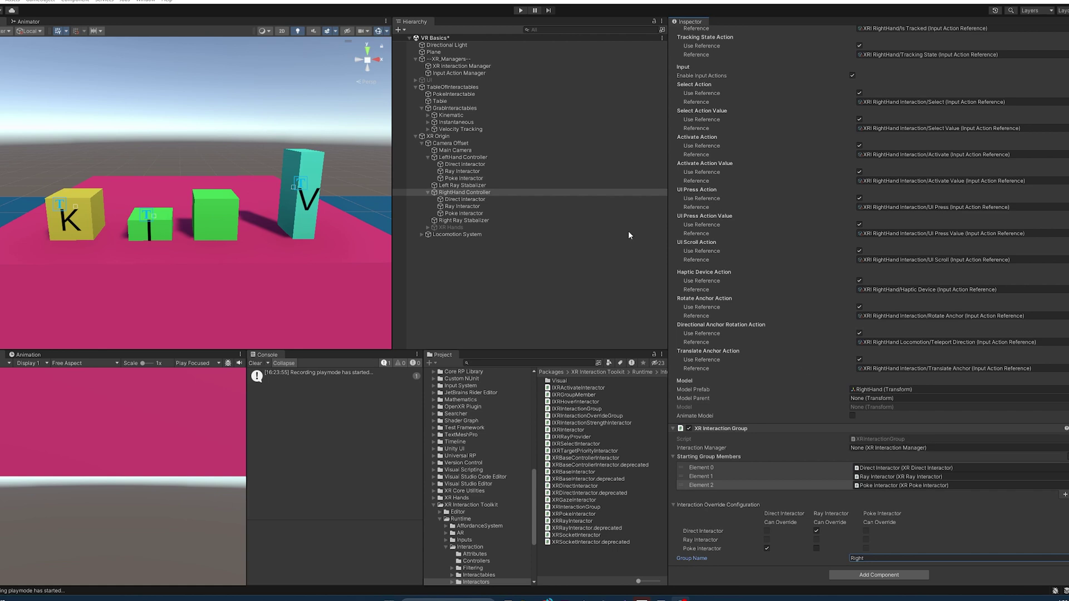
Step: Assign the XR Interaction Manager to both the right and left hand interaction groups
left_click_drag(429, 67, 912, 447)
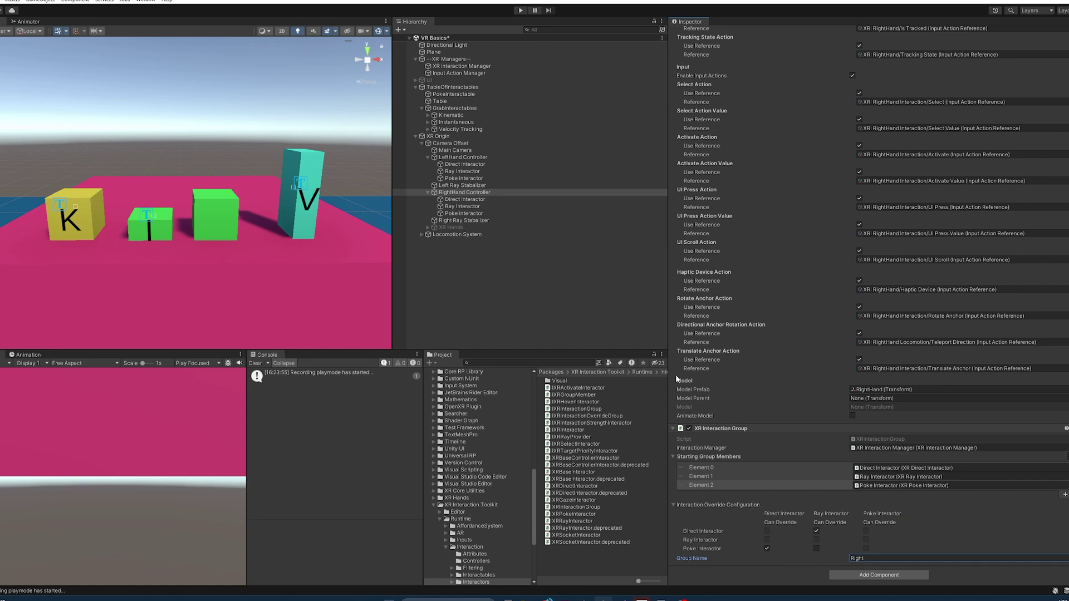
left_click(471, 158)
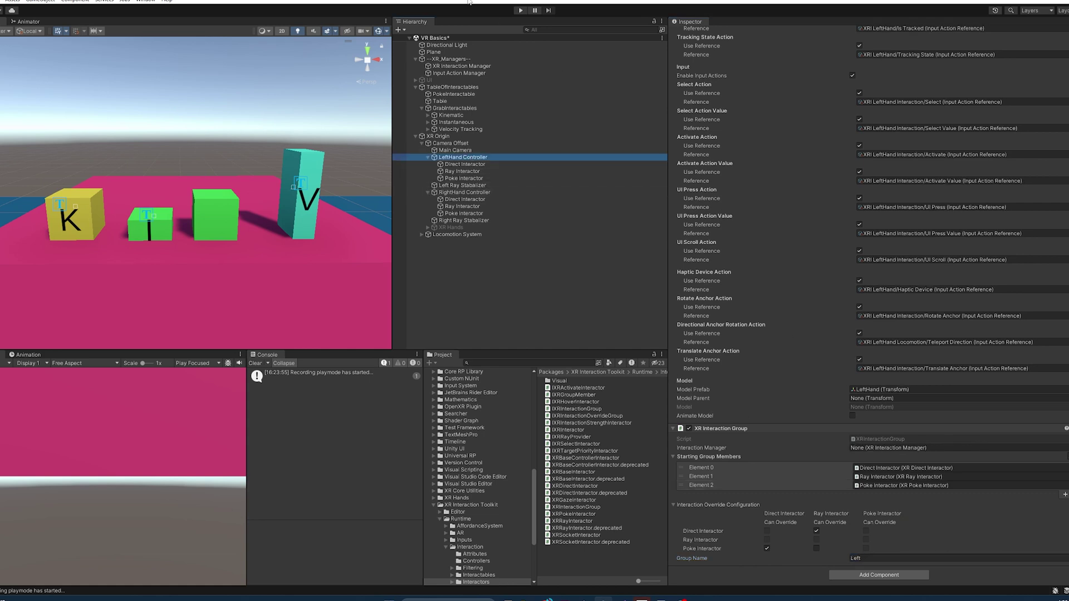
left_click_drag(451, 67, 913, 449)
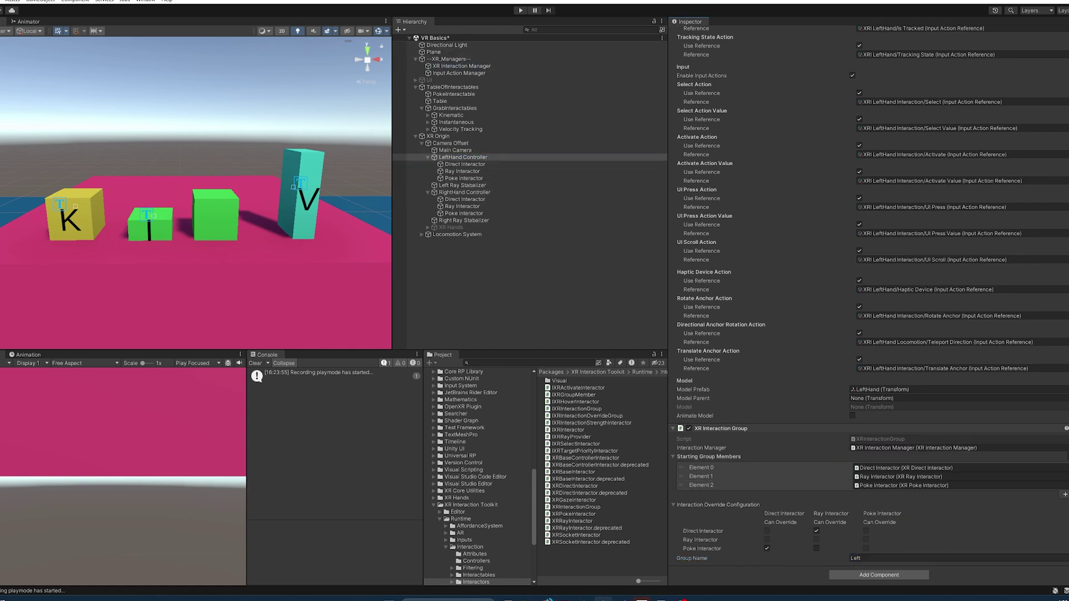